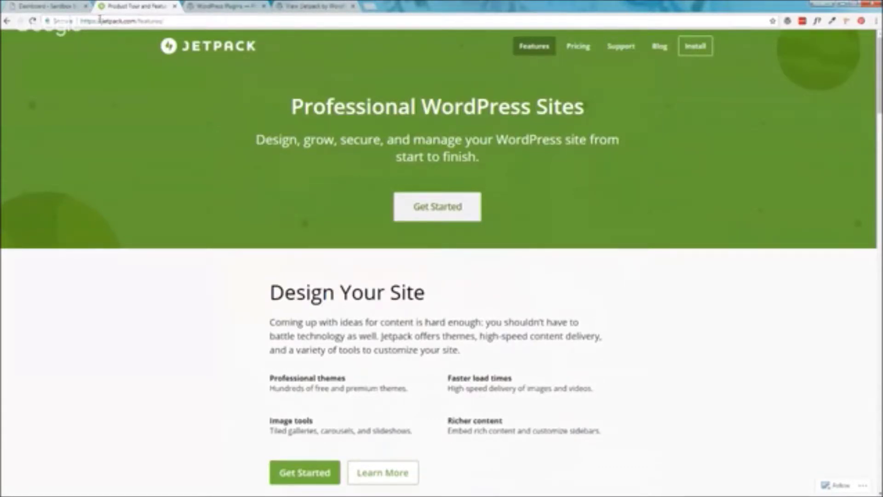
Look through the Jetpack feature overview and its personal plans, and open the pricing page.
left_click_drag(100, 21, 136, 22)
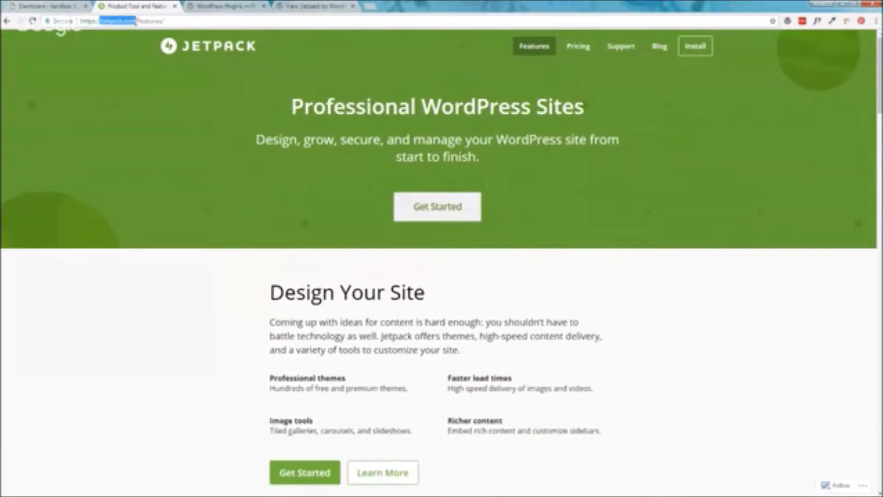
left_click(214, 309)
scroll(389, 213, "down", 10)
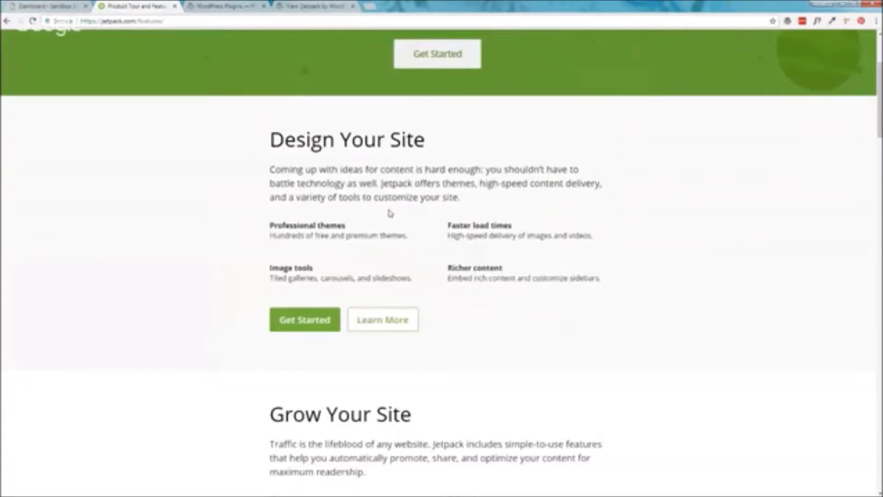
scroll(507, 200, "down", 5)
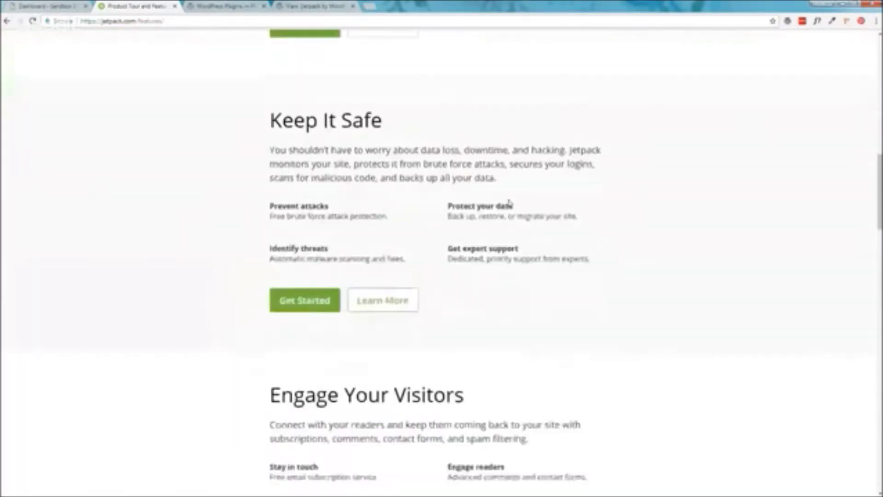
scroll(449, 253, "down", 3)
scroll(450, 255, "down", 4)
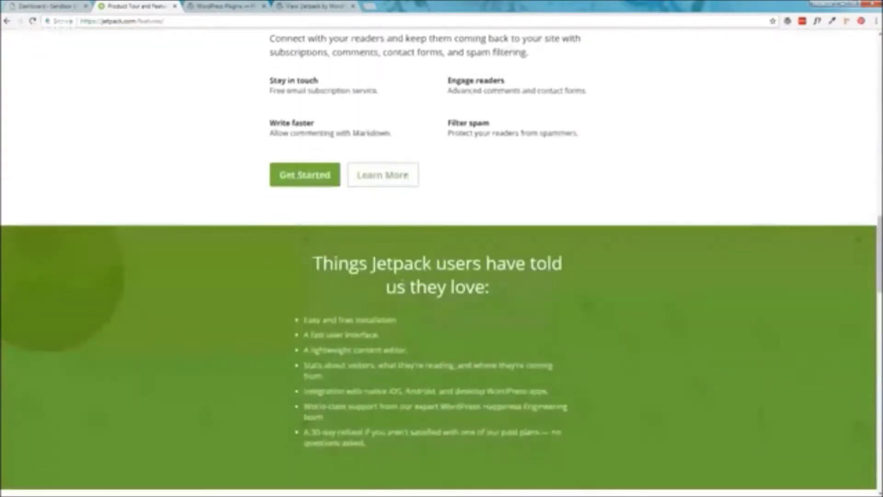
scroll(340, 363, "down", 8)
scroll(339, 365, "down", 6)
scroll(337, 364, "up", 5)
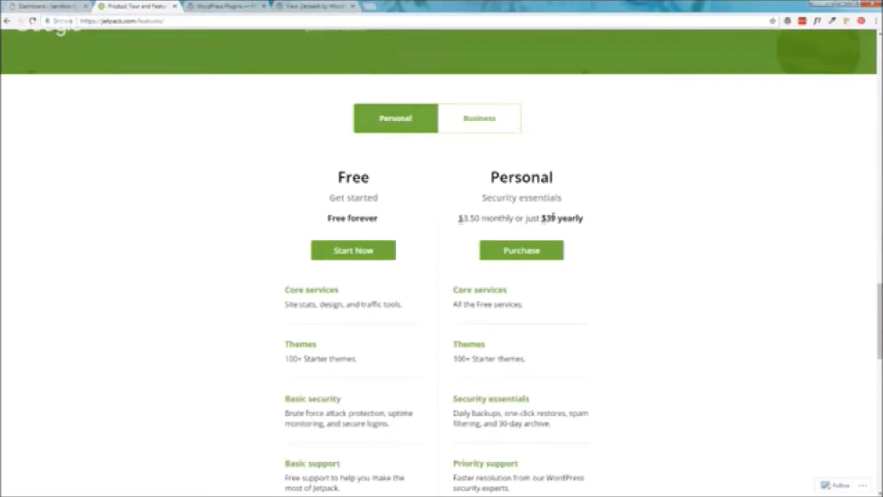
scroll(237, 351, "up", 5)
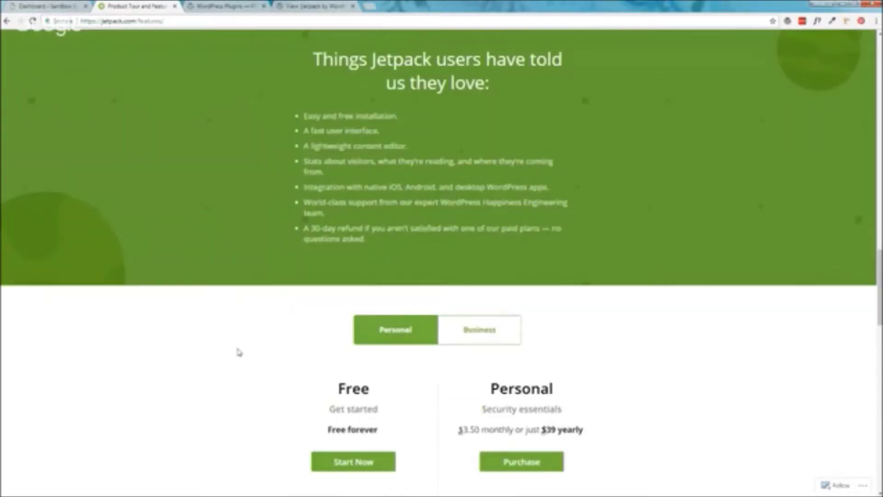
scroll(238, 352, "up", 10)
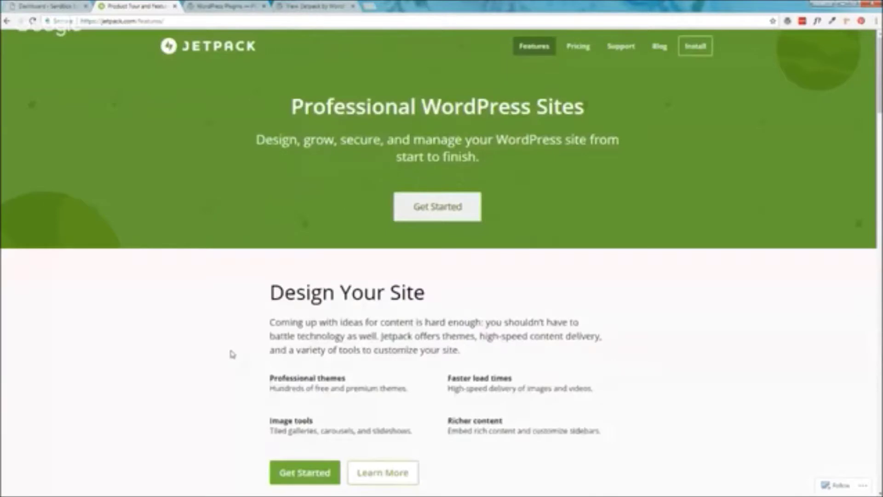
left_click(576, 51)
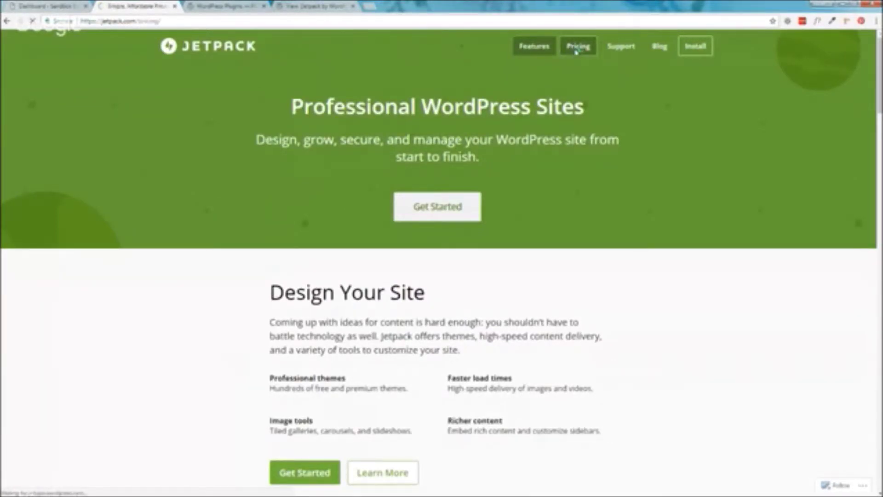
scroll(529, 384, "down", 5)
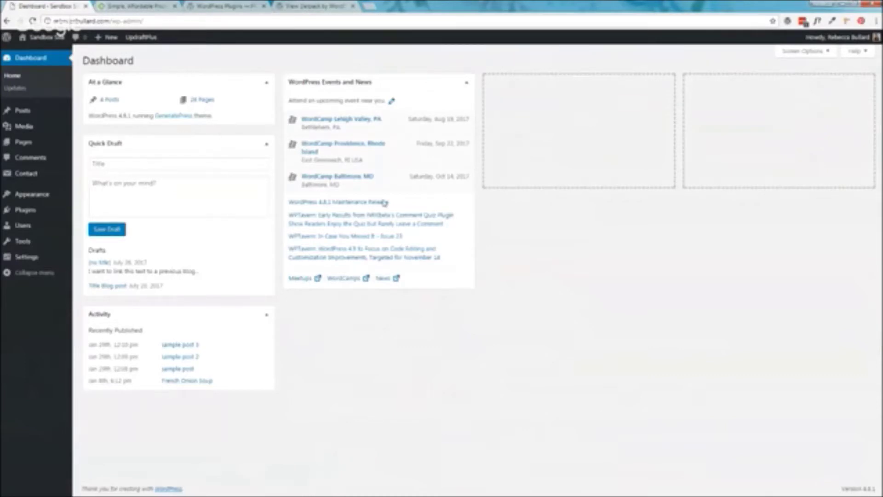
Return to the Sandbox Site dashboard and search for "jetpack" among the plugins that can be added.
mouse_move(40, 212)
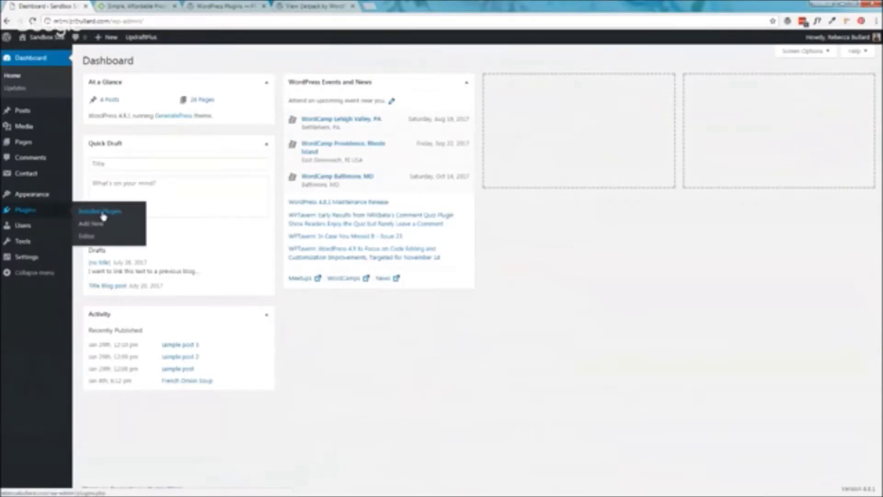
left_click(98, 226)
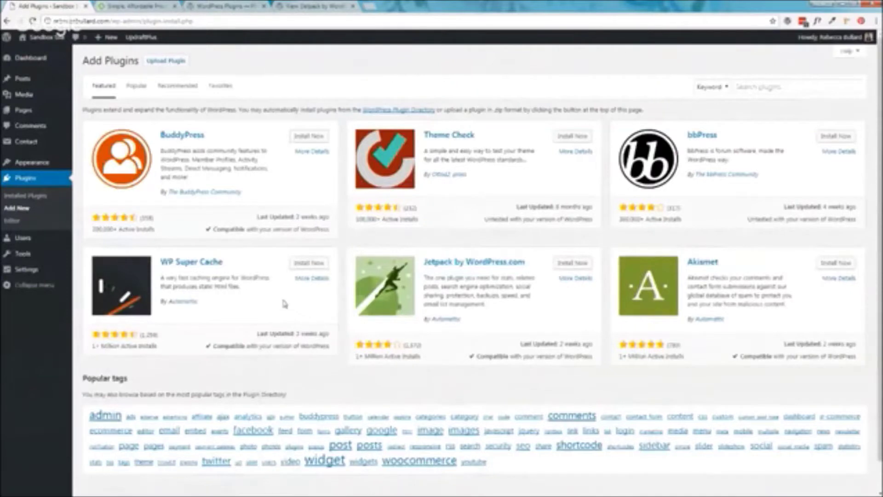
left_click(745, 87)
type("je")
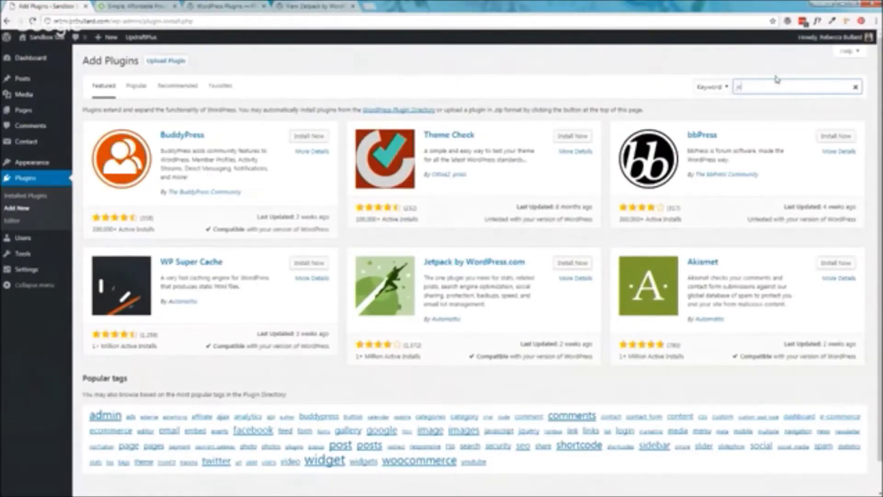
type("tpack")
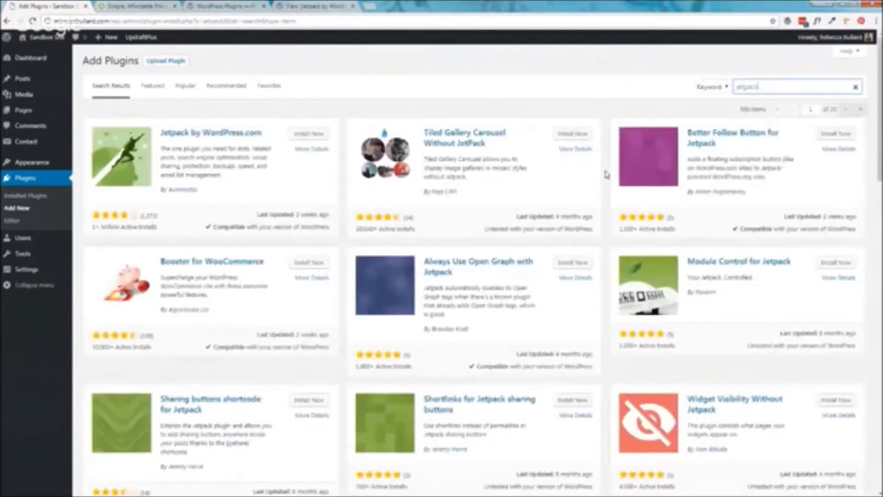
Install and activate the Jetpack by WordPress.com plugin.
left_click(306, 136)
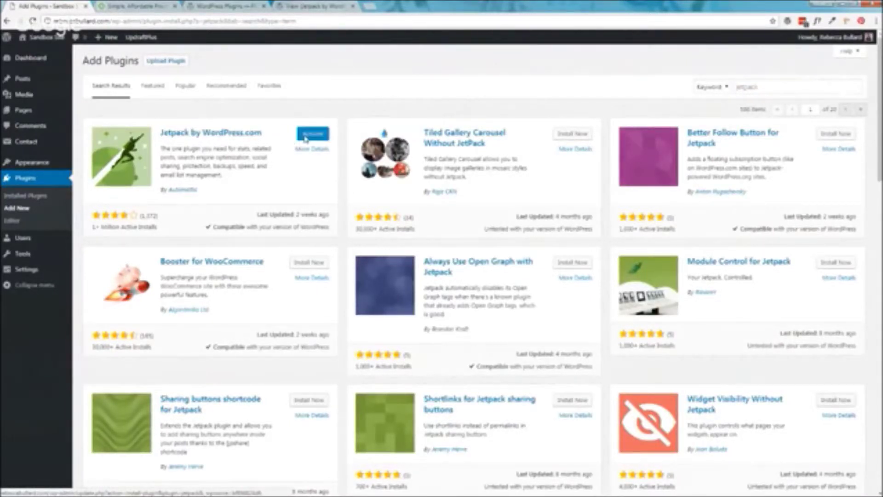
left_click(312, 135)
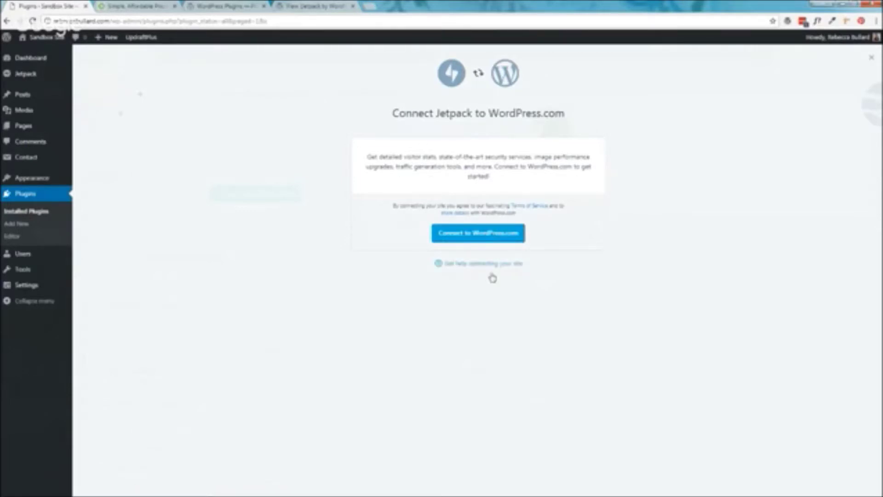
Connect Jetpack to WordPress.com and approve the connection for the Sandbox Site.
left_click(485, 240)
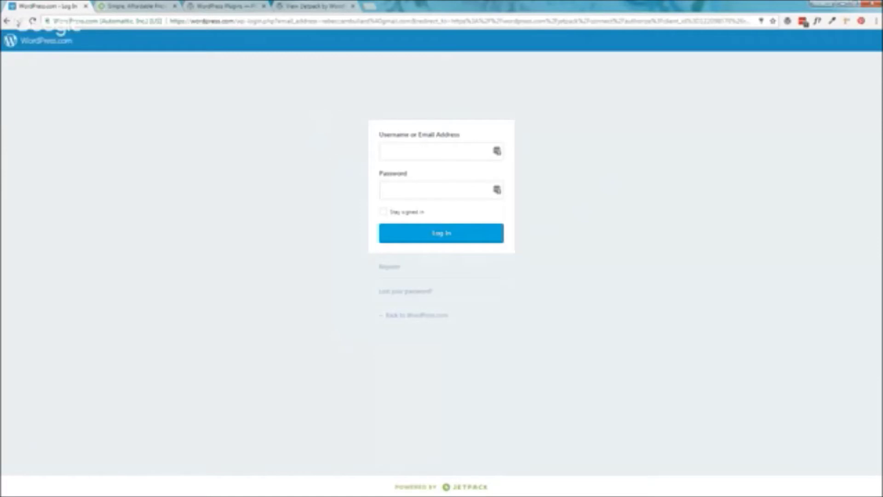
left_click(18, 22)
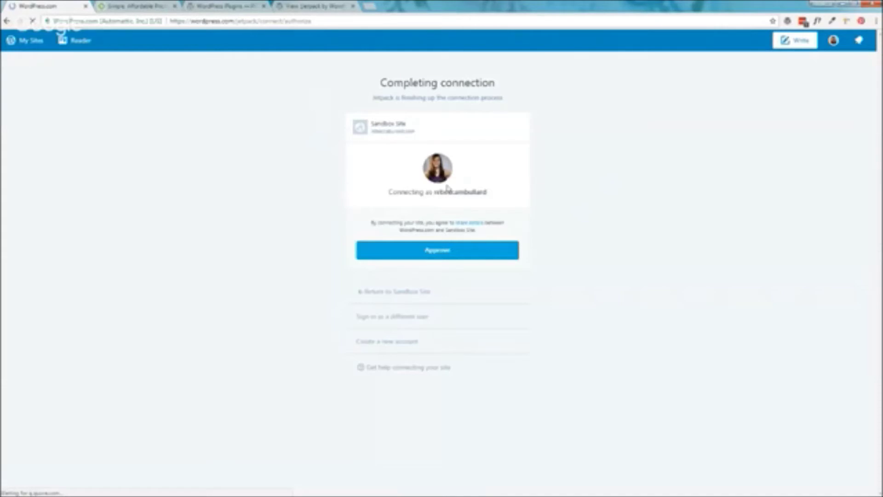
left_click(431, 254)
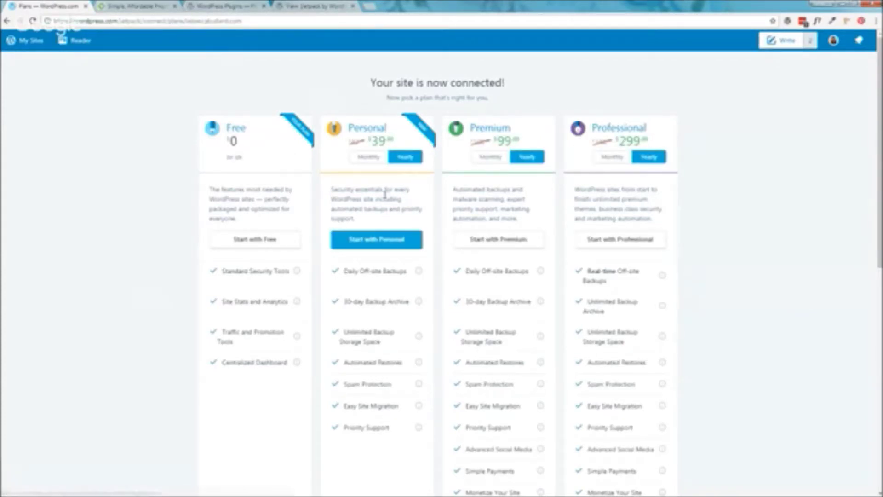
Compare the Personal and Business plans on the Jetpack pricing page, including the features of Premium and Professional.
left_click(153, 10)
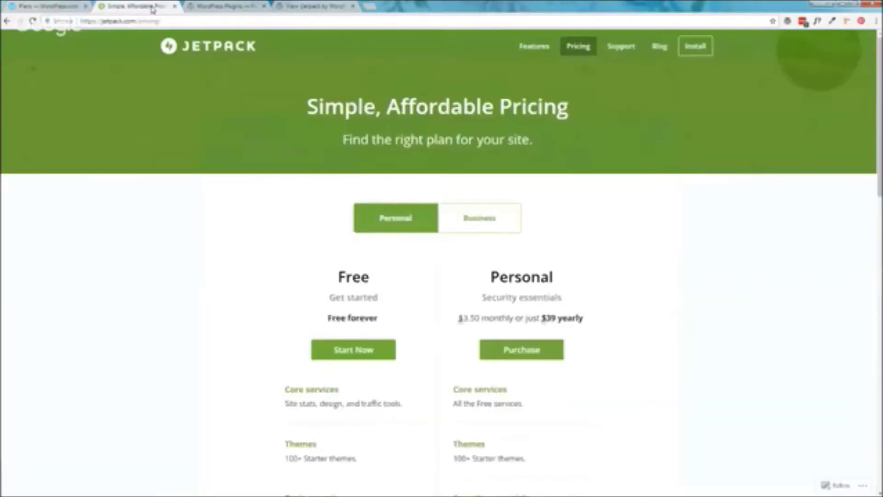
scroll(340, 184, "down", 7)
scroll(348, 170, "up", 7)
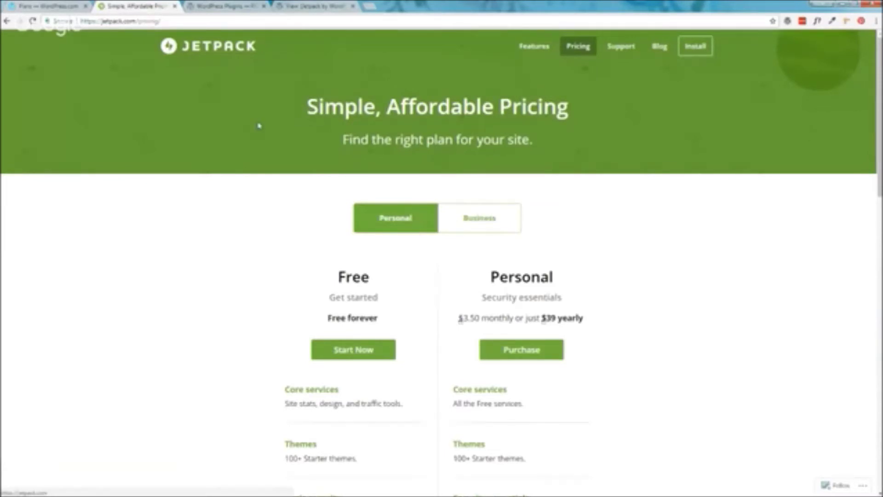
scroll(336, 189, "down", 6)
scroll(446, 312, "up", 5)
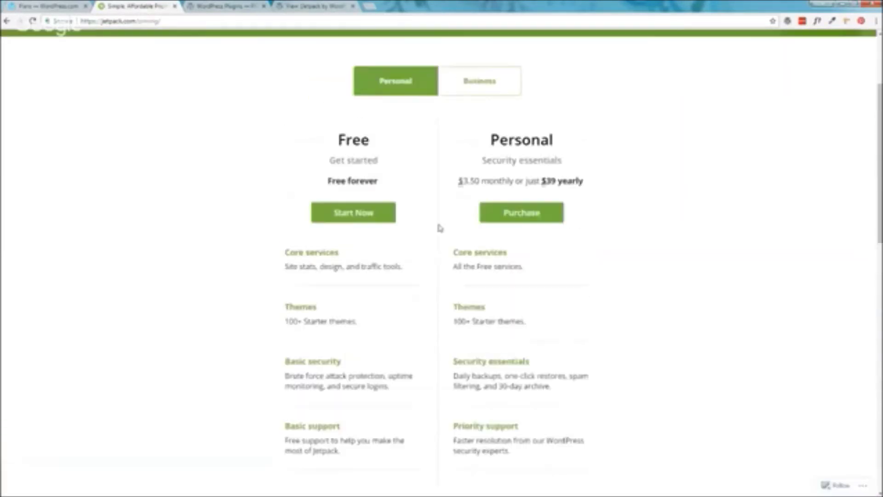
left_click(488, 173)
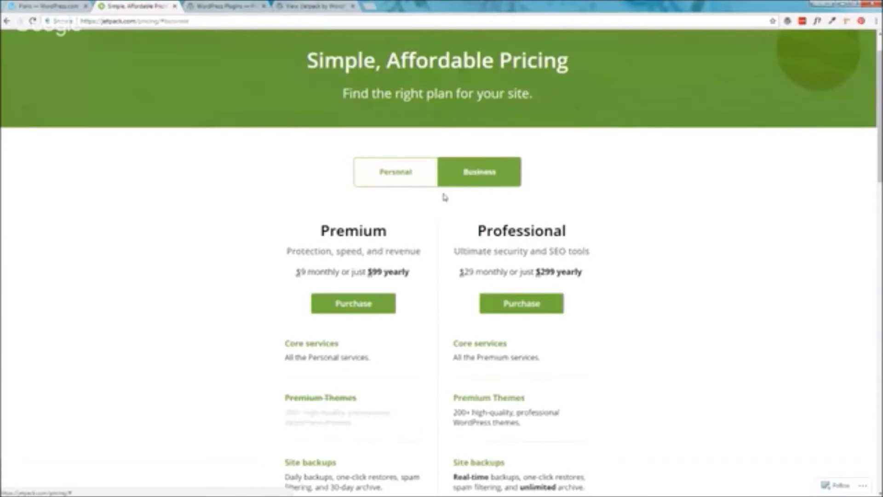
scroll(430, 314, "down", 6)
scroll(428, 303, "down", 1)
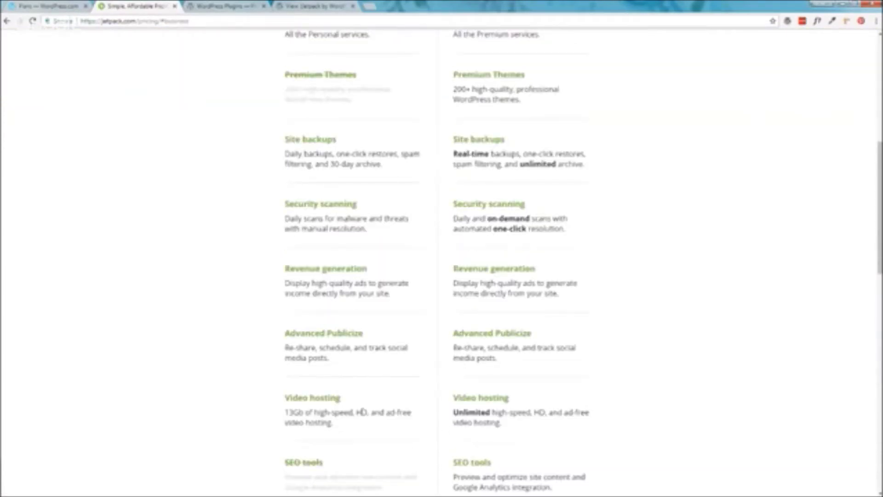
scroll(473, 417, "down", 1)
scroll(461, 400, "down", 1)
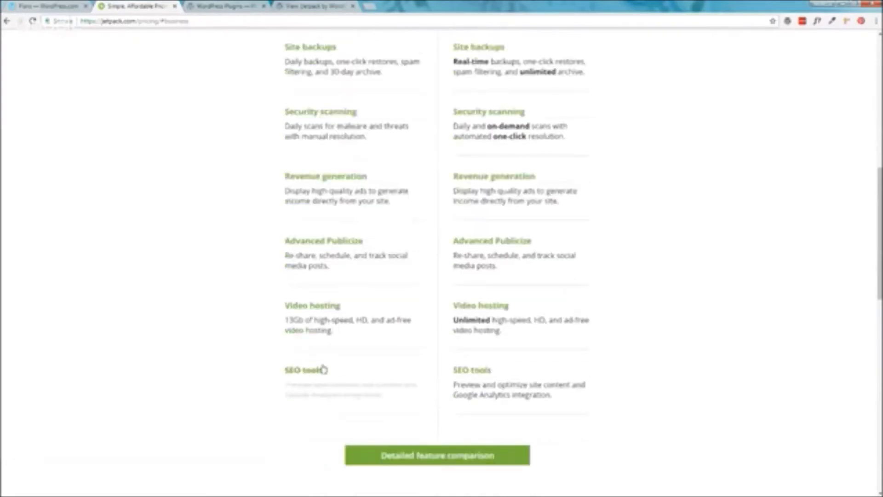
scroll(371, 286, "up", 2)
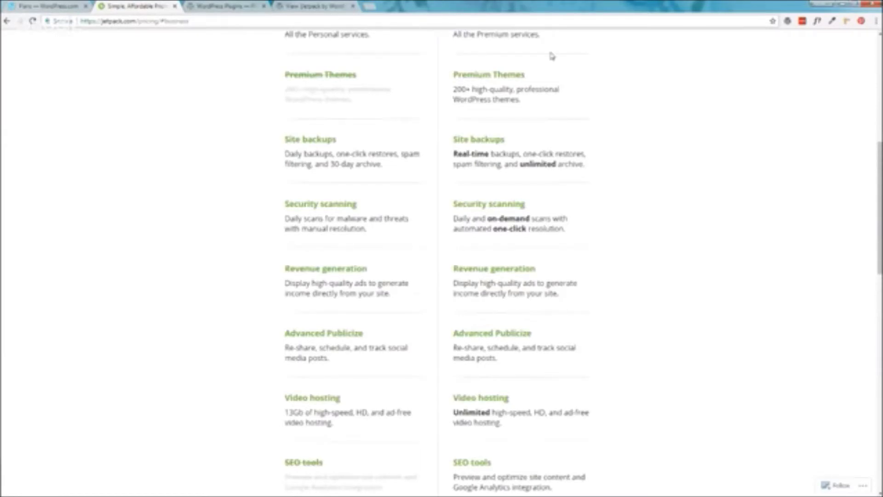
Start the connected site with the Free Jetpack plan and review the recommended features.
left_click(40, 8)
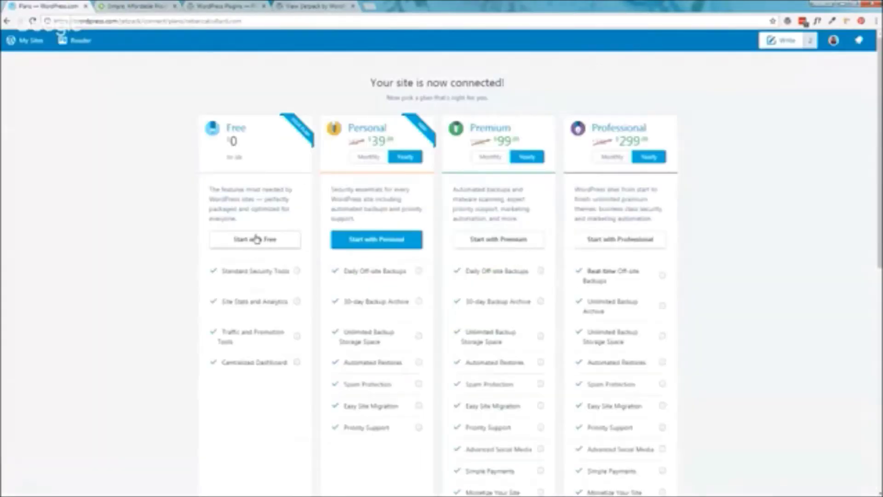
left_click(260, 240)
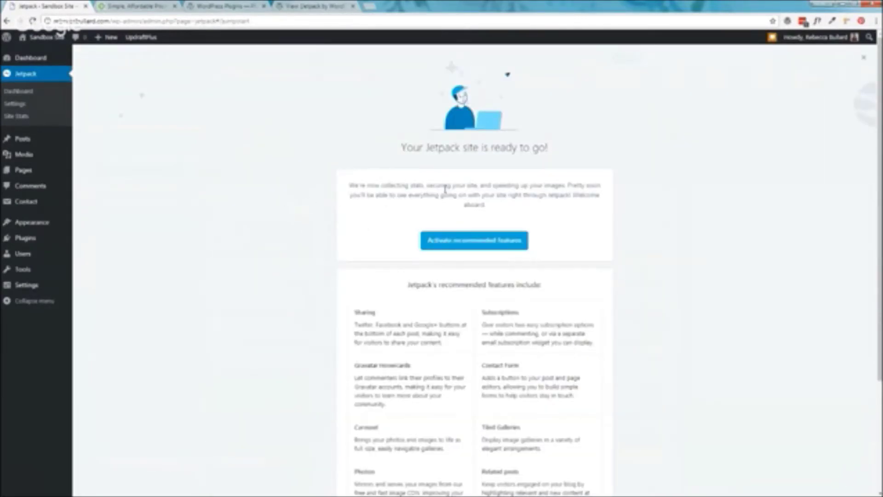
scroll(453, 317, "down", 3)
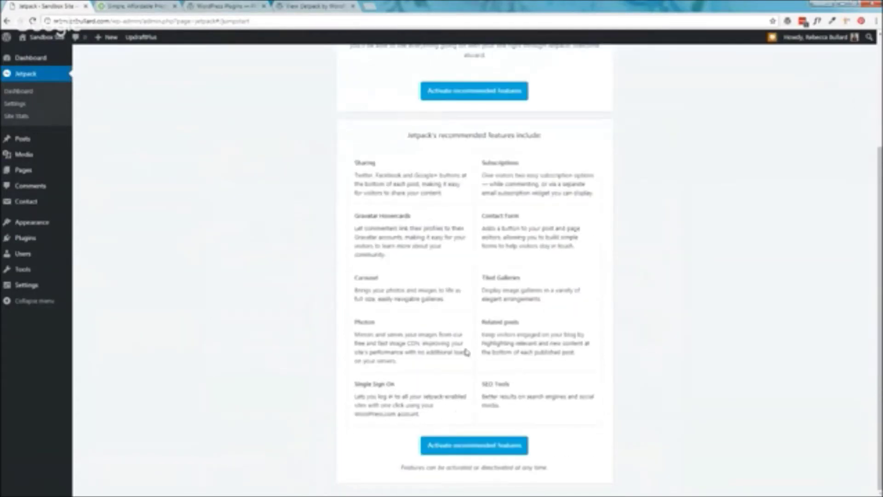
scroll(447, 237, "up", 3)
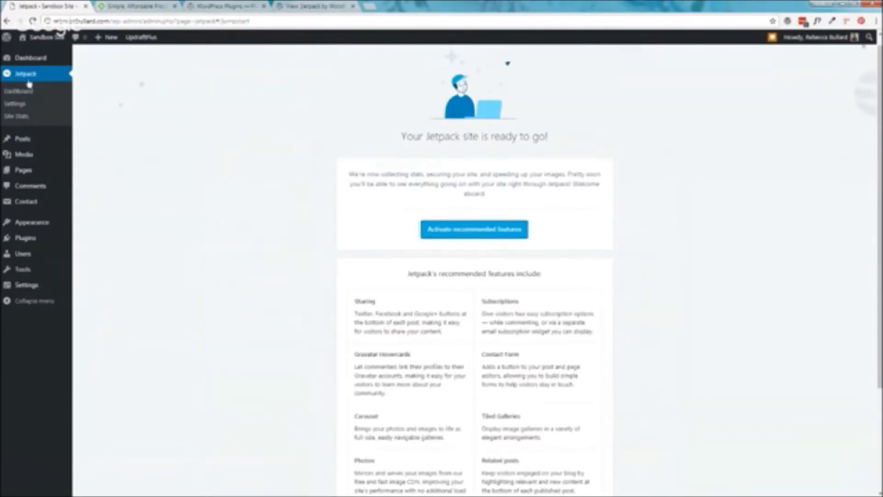
In Jetpack's writing settings, turn off publishing posts by email and enable the Portfolios content type.
left_click(16, 106)
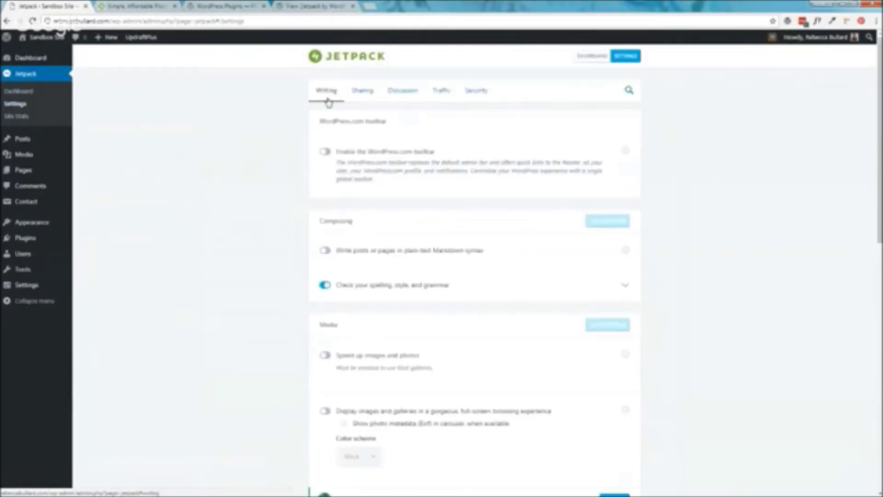
scroll(335, 272, "down", 11)
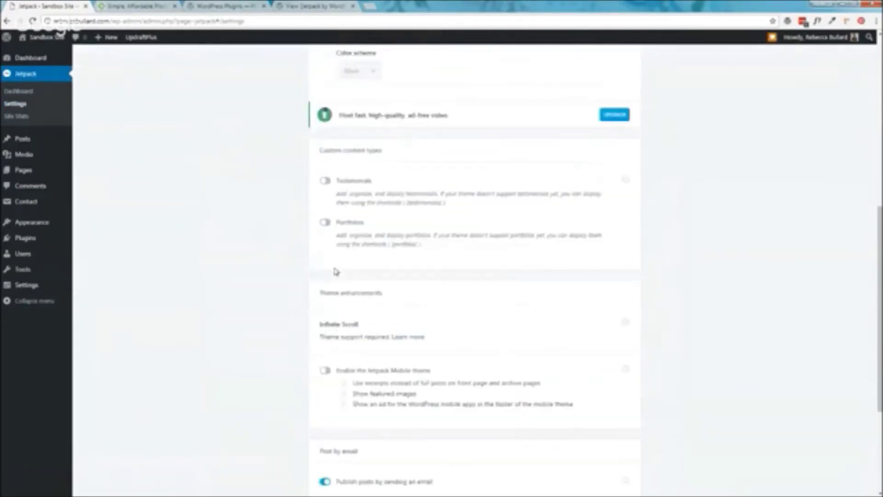
scroll(336, 271, "down", 2)
left_click(324, 314)
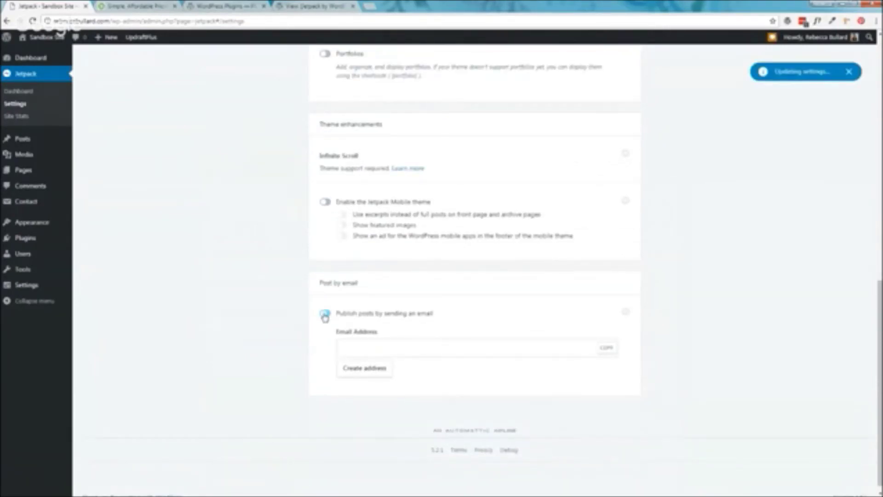
scroll(280, 249, "up", 4)
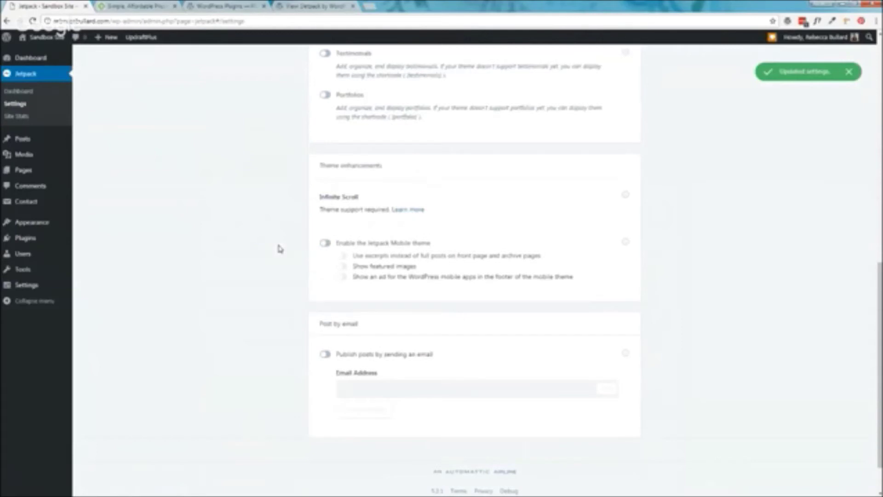
left_click(326, 238)
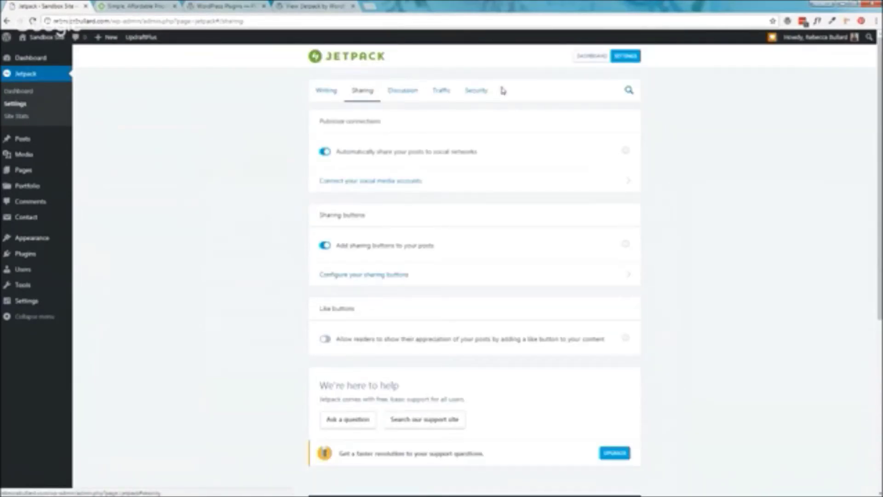
Turn off automatic sharing of posts to social networks in Jetpack's sharing settings.
left_click(325, 157)
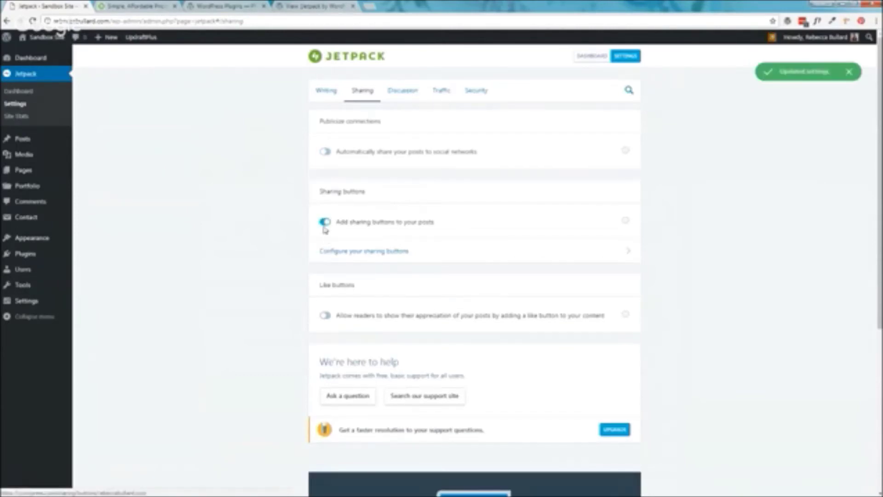
Turn off adding sharing buttons to posts in Jetpack's sharing settings.
left_click(324, 223)
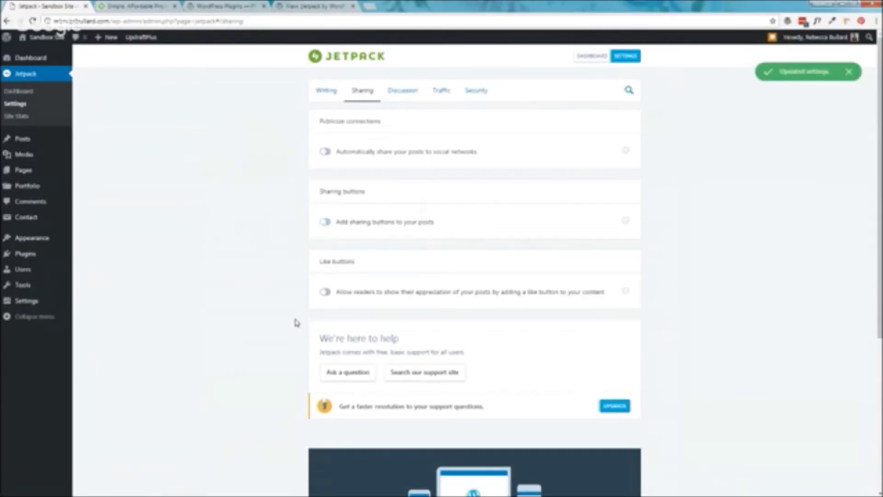
scroll(302, 288, "down", 3)
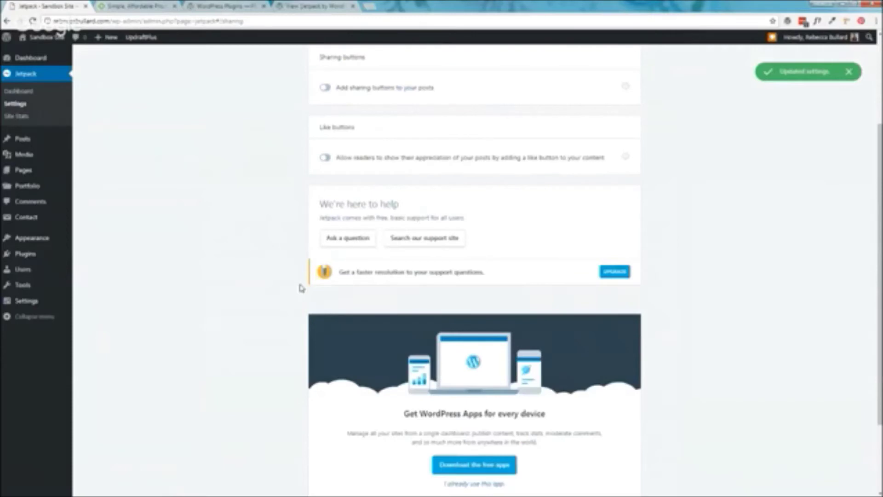
scroll(310, 195, "up", 3)
In Jetpack's discussion settings, turn off letting users subscribe to posts and comments and receive email notifications.
left_click(399, 94)
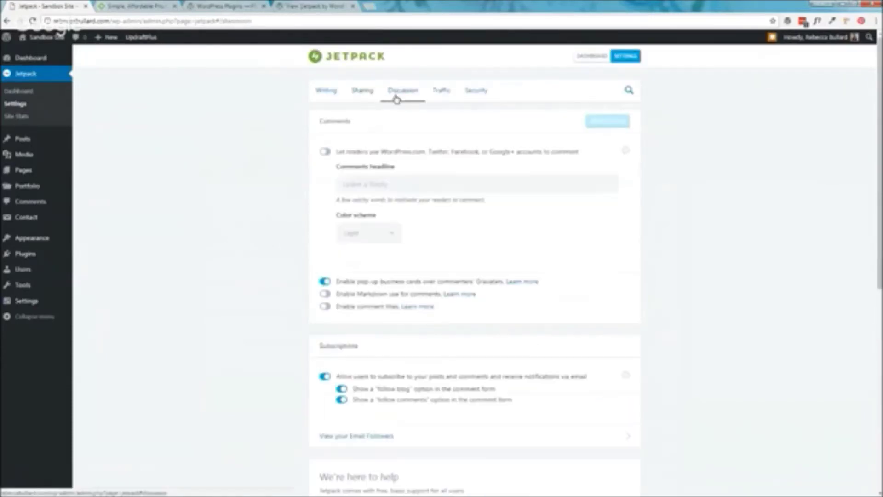
scroll(313, 210, "down", 1)
scroll(313, 210, "down", 3)
left_click(326, 238)
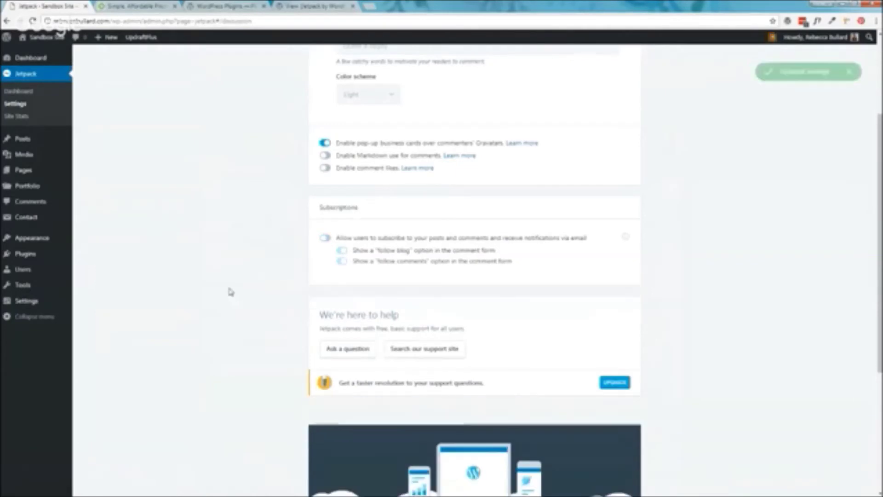
scroll(287, 228, "down", 1)
scroll(286, 228, "down", 2)
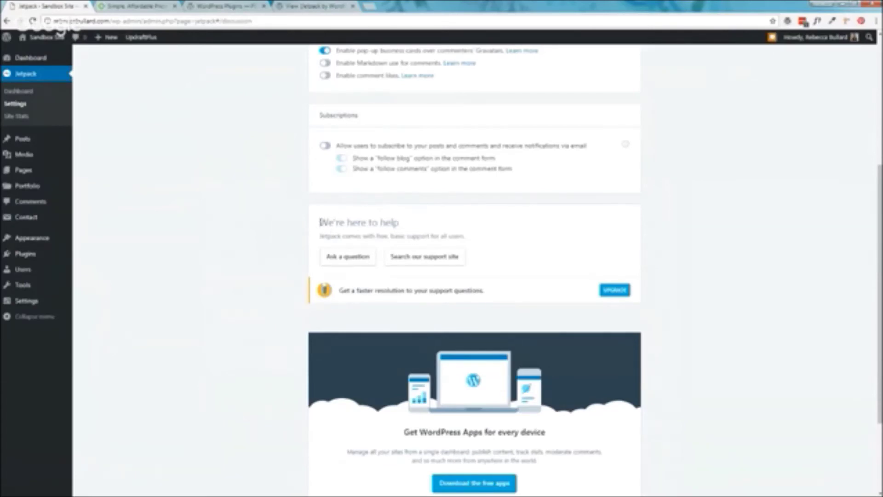
left_click_drag(322, 221, 448, 217)
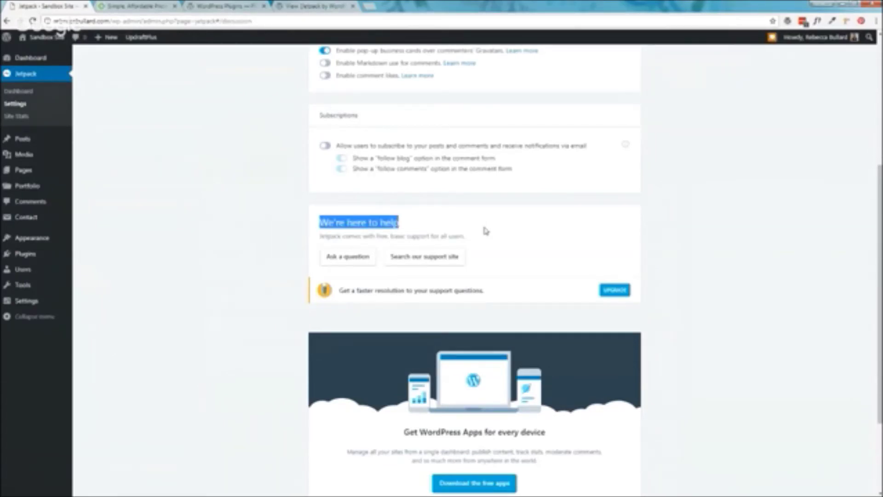
left_click(324, 252)
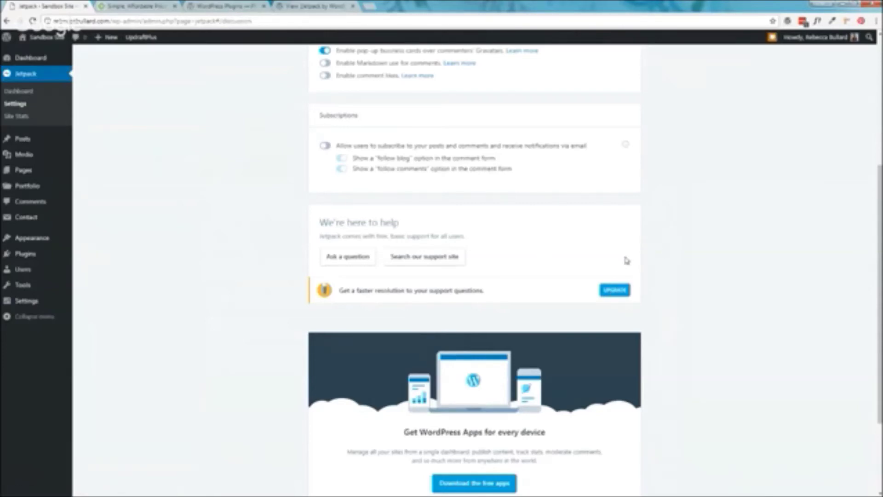
Review Jetpack's traffic settings, including sitemaps and site verification, and open the security settings.
scroll(627, 260, "up", 2)
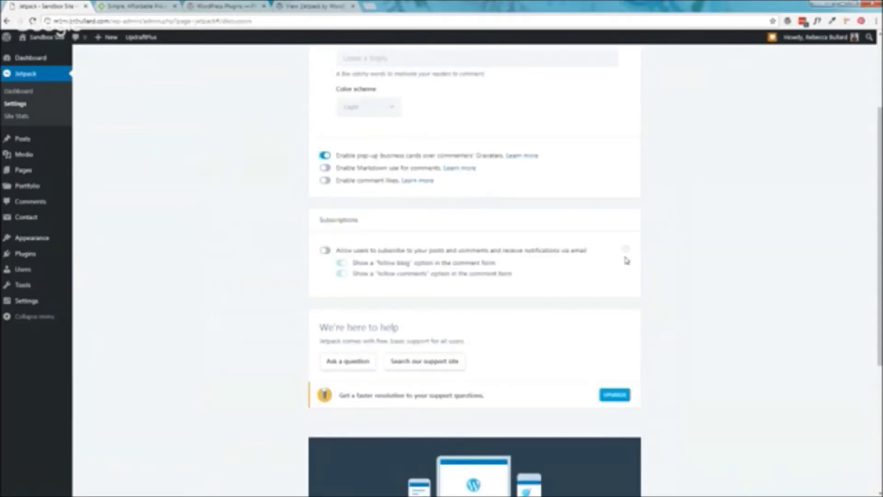
scroll(626, 260, "up", 5)
left_click(442, 92)
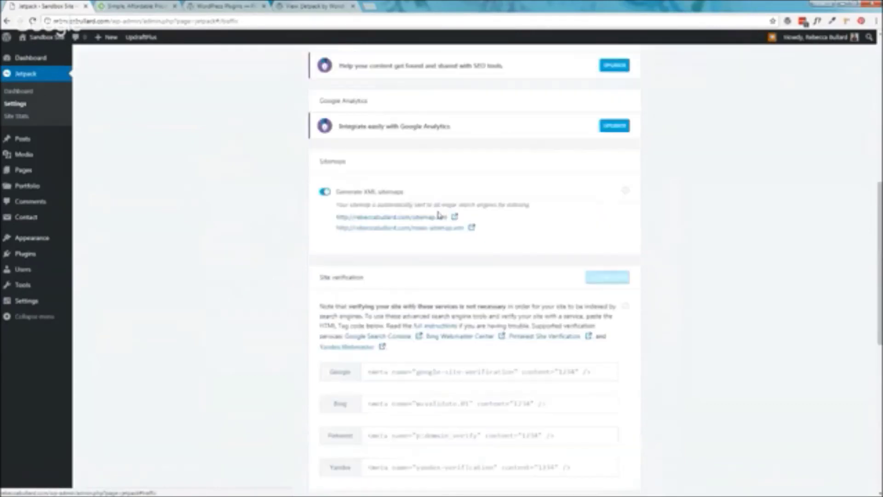
left_click(479, 91)
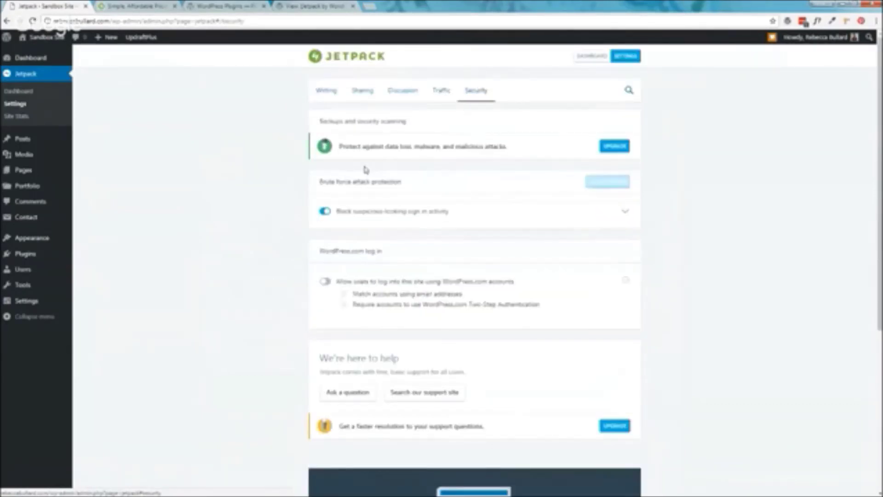